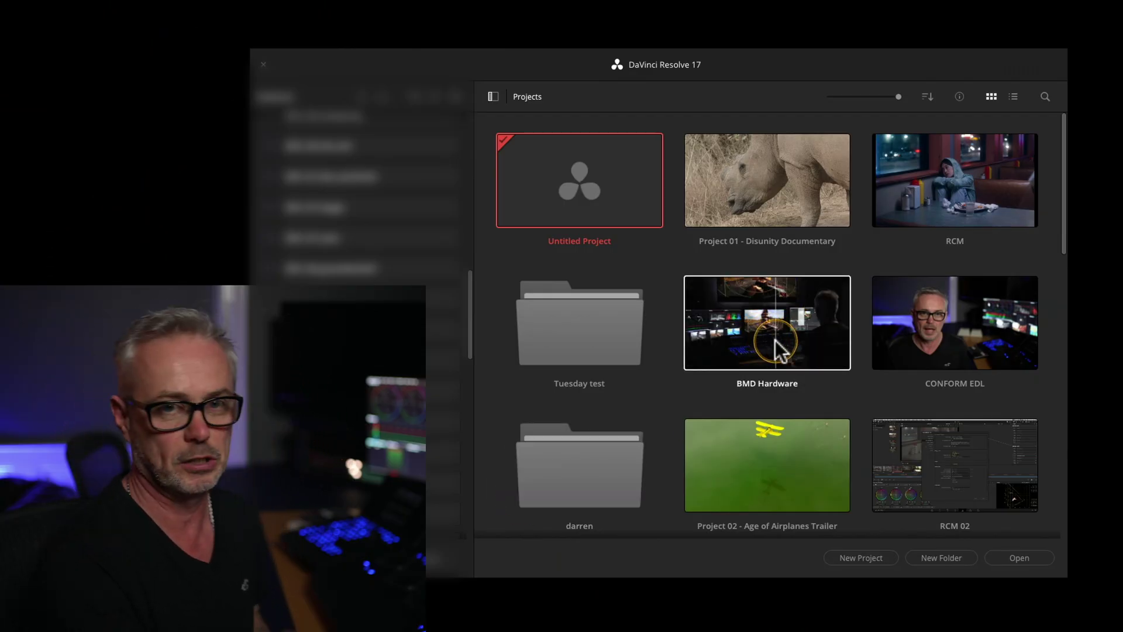
Select and open the BMD Hardware project thumbnail, which leaves Resolve not responding.
click(813, 325)
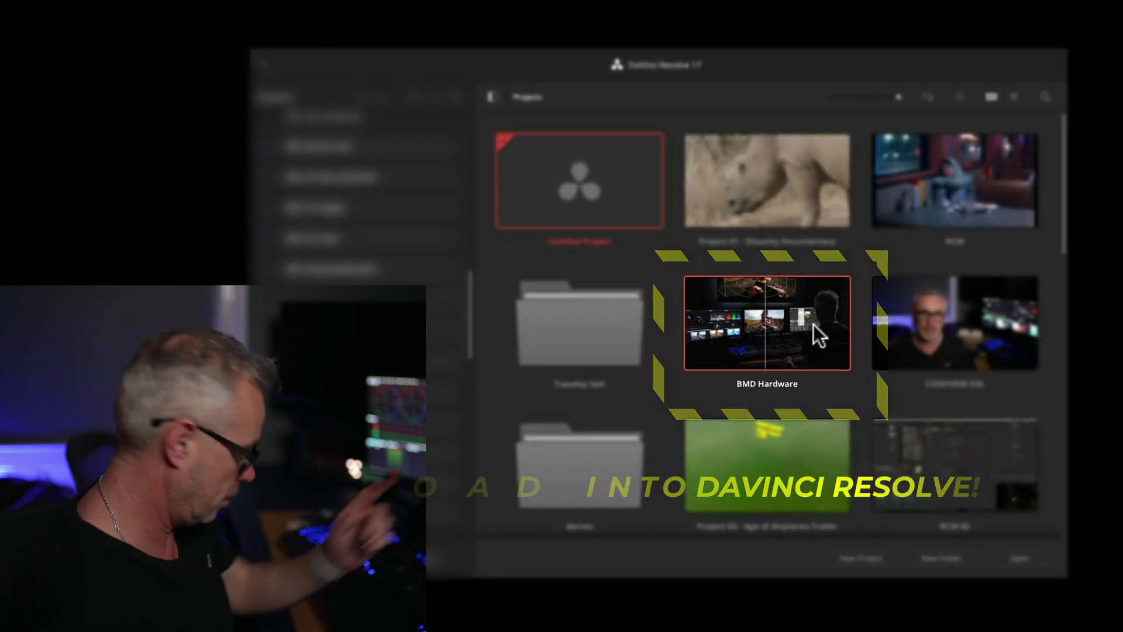
click(813, 325)
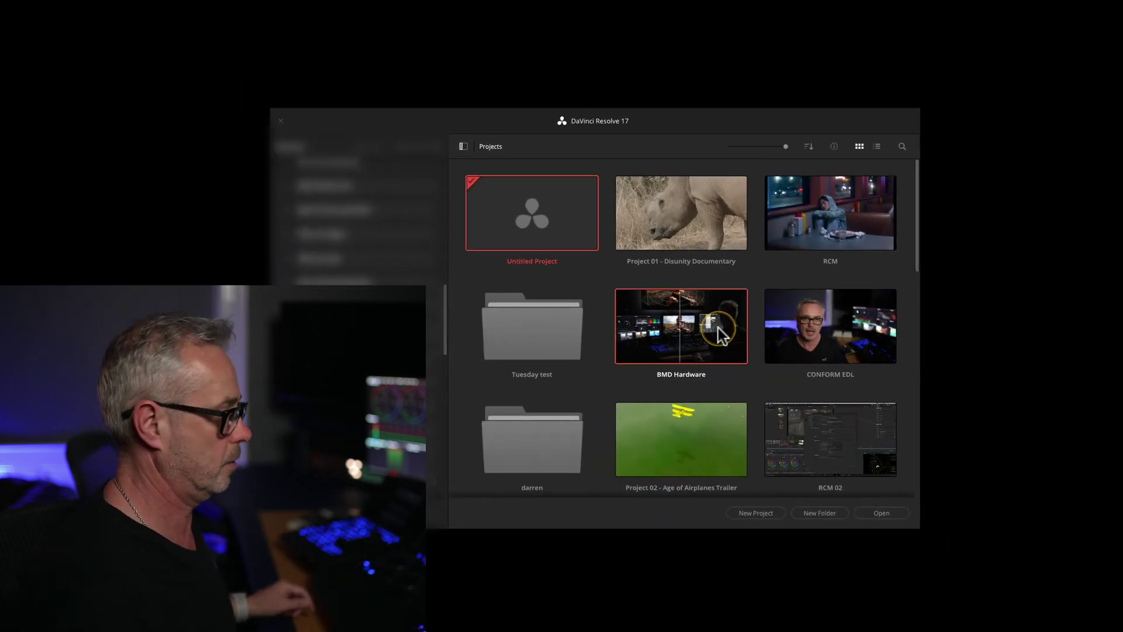
Force quit the unresponsive DaVinci Resolve from the Cmd+Option+Esc list and confirm.
key(super+alt+Escape)
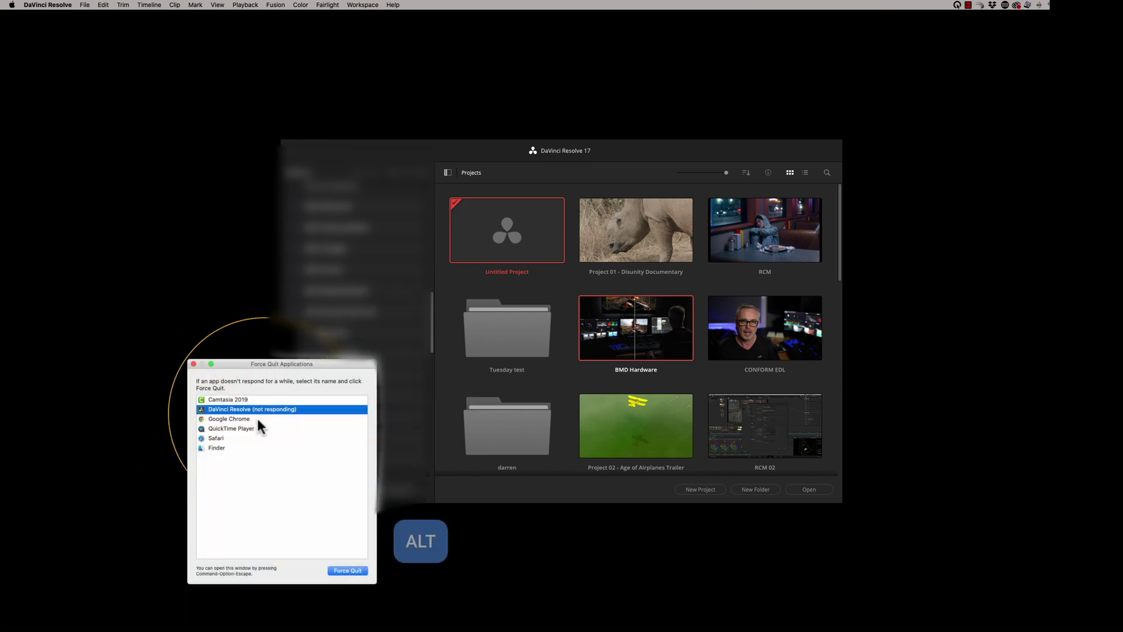
click(347, 571)
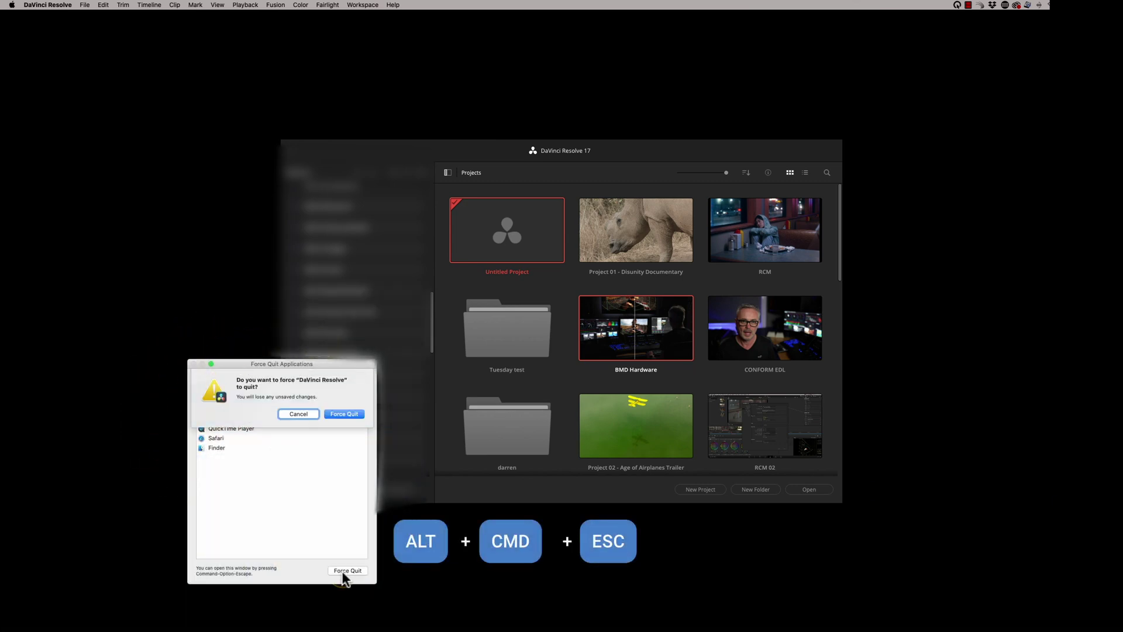
click(346, 412)
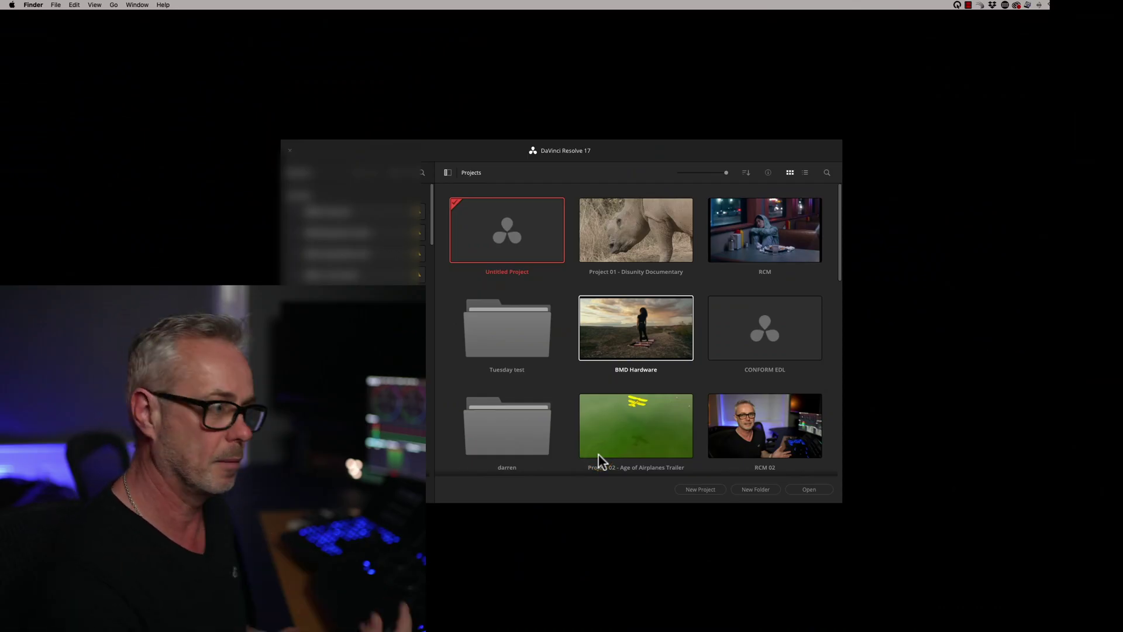
Open Project Backups from the BMD Hardware context menu and scroll through the backup list.
right_click(624, 330)
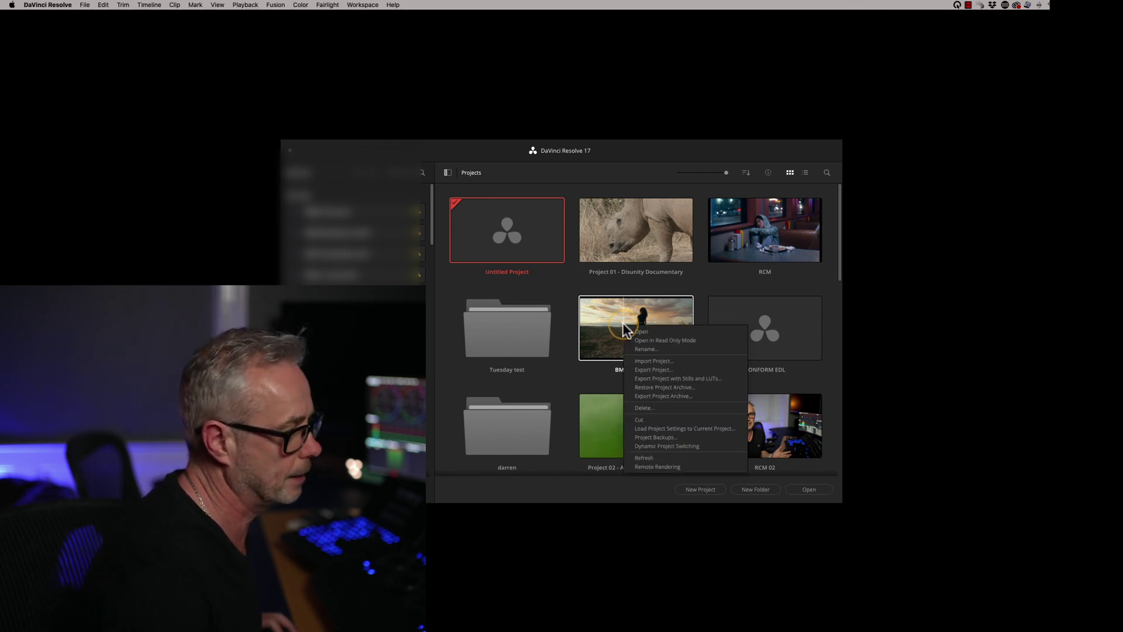
click(673, 437)
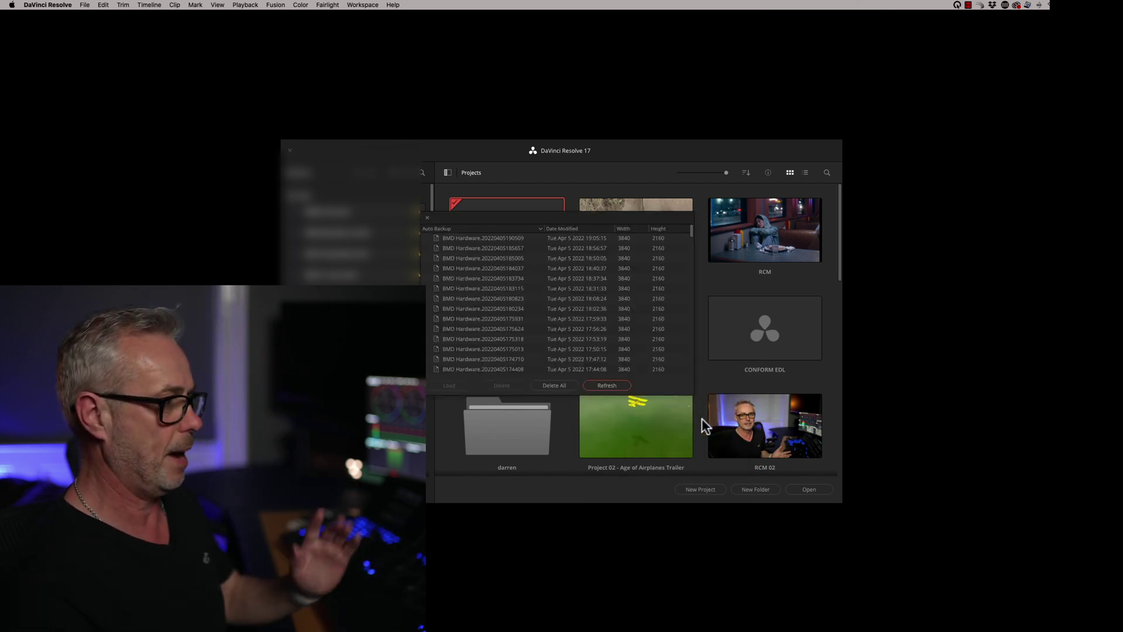
click(521, 427)
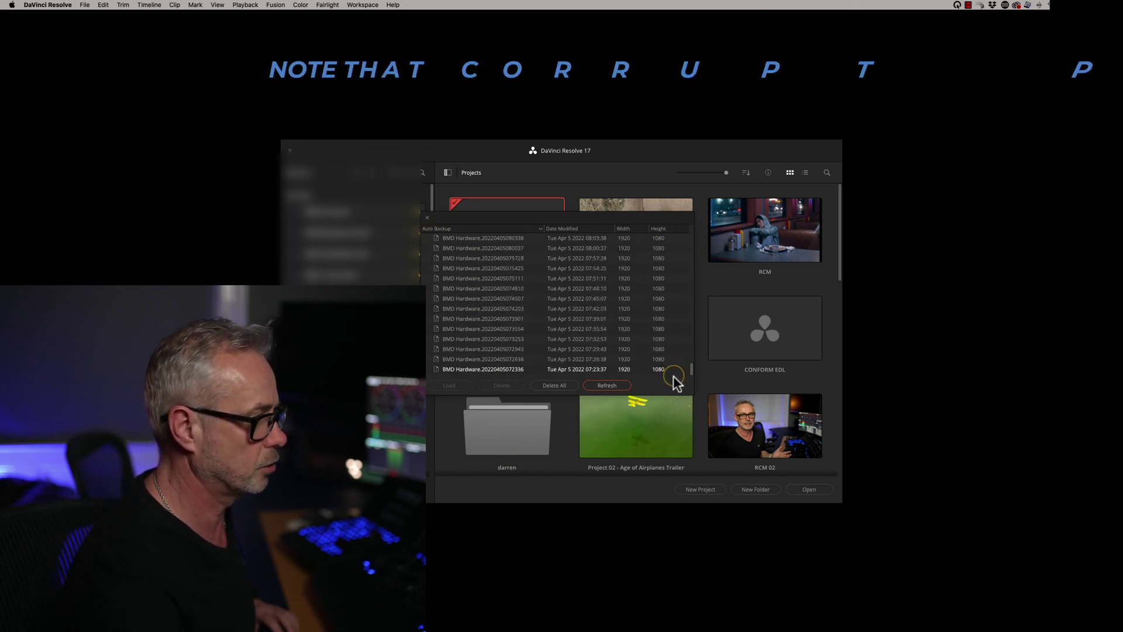
drag(673, 375, 683, 354)
scroll(687, 296, up, 3)
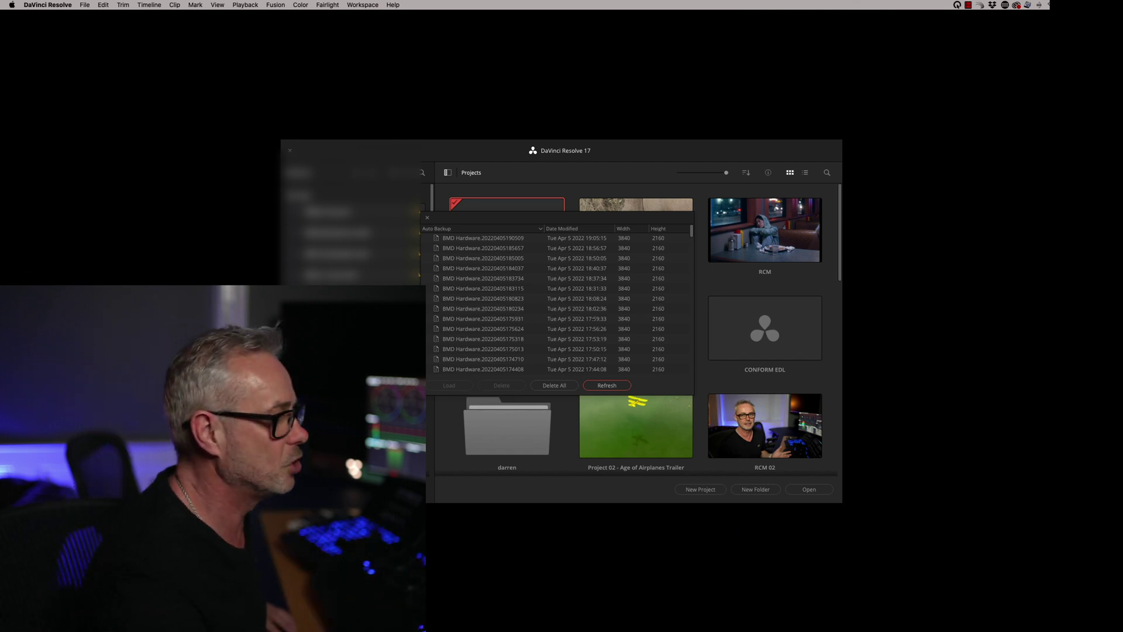
Load the newest 19:05 backup as the project BMD Hardware.20220405190509 (Copy).
click(500, 239)
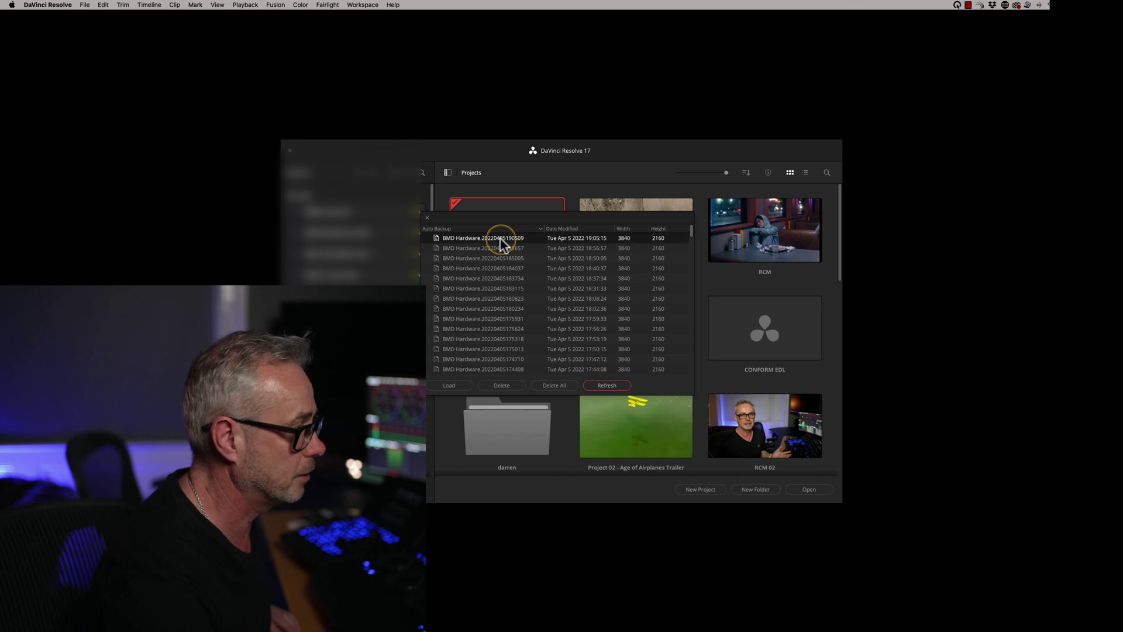
click(449, 386)
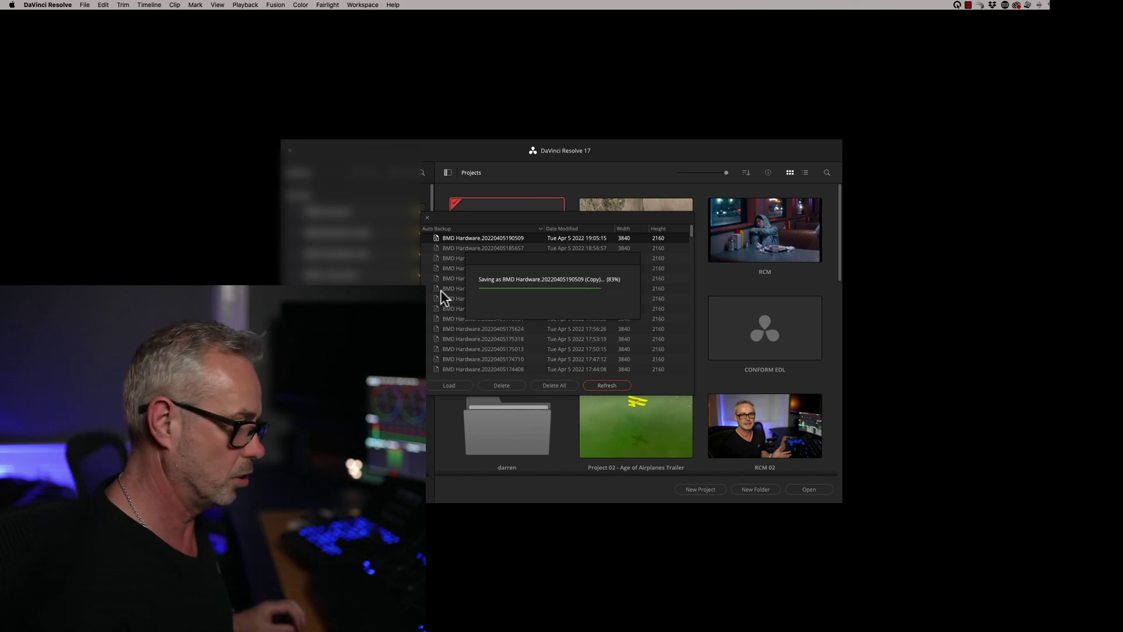
click(450, 433)
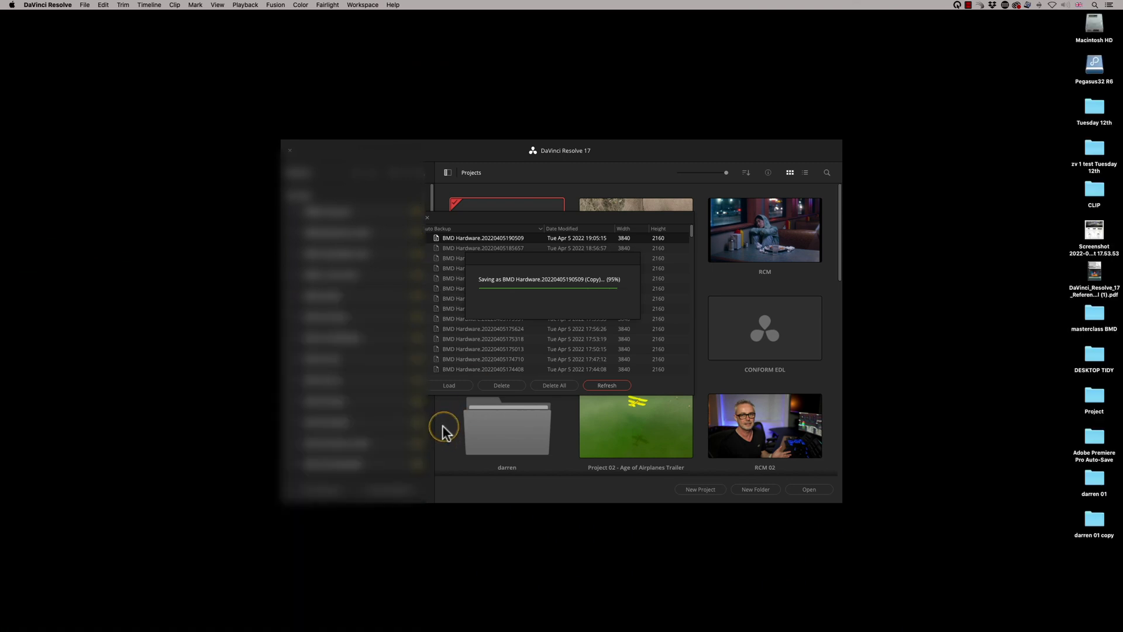
Double-click the BMD Hardware.20220405190509 (Copy) thumbnail to load it on the Edit page.
click(472, 267)
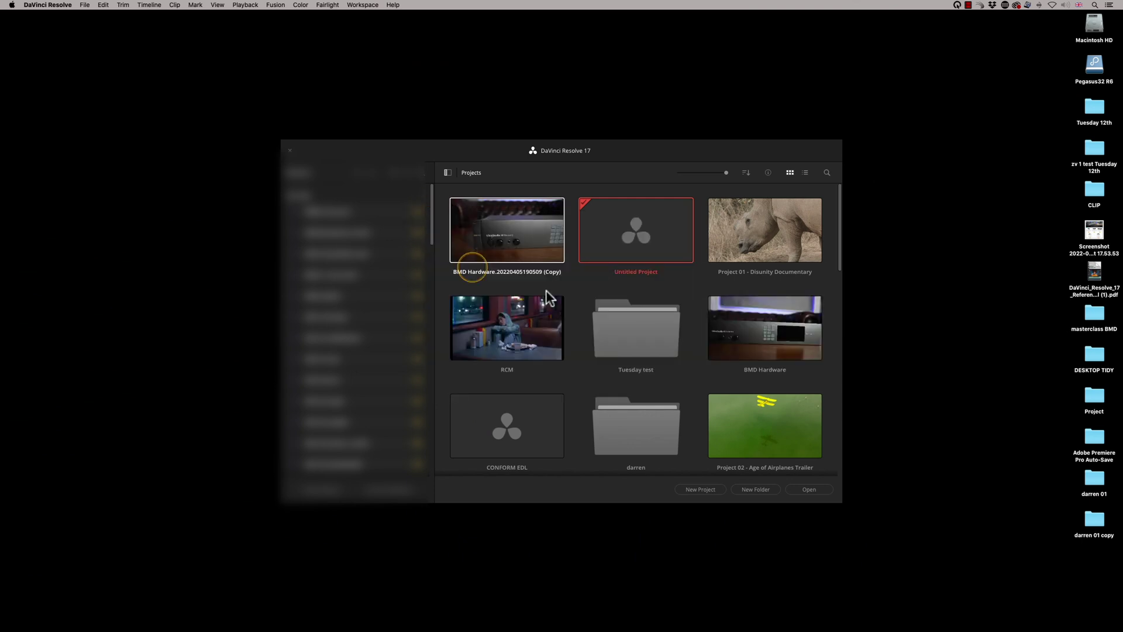
click(510, 339)
click(788, 342)
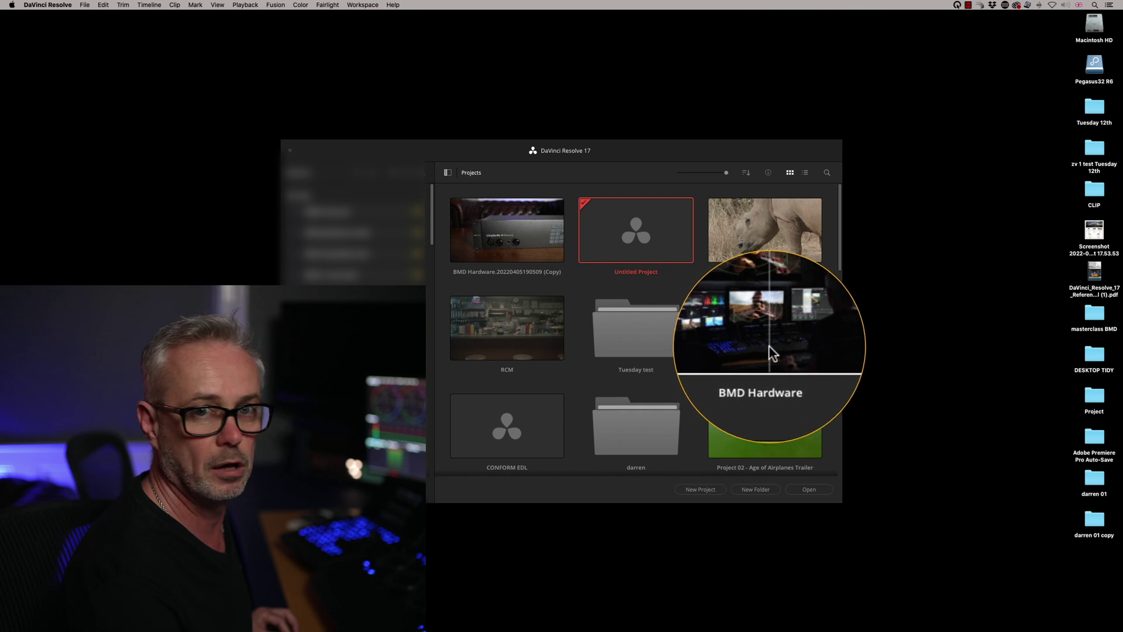
click(539, 256)
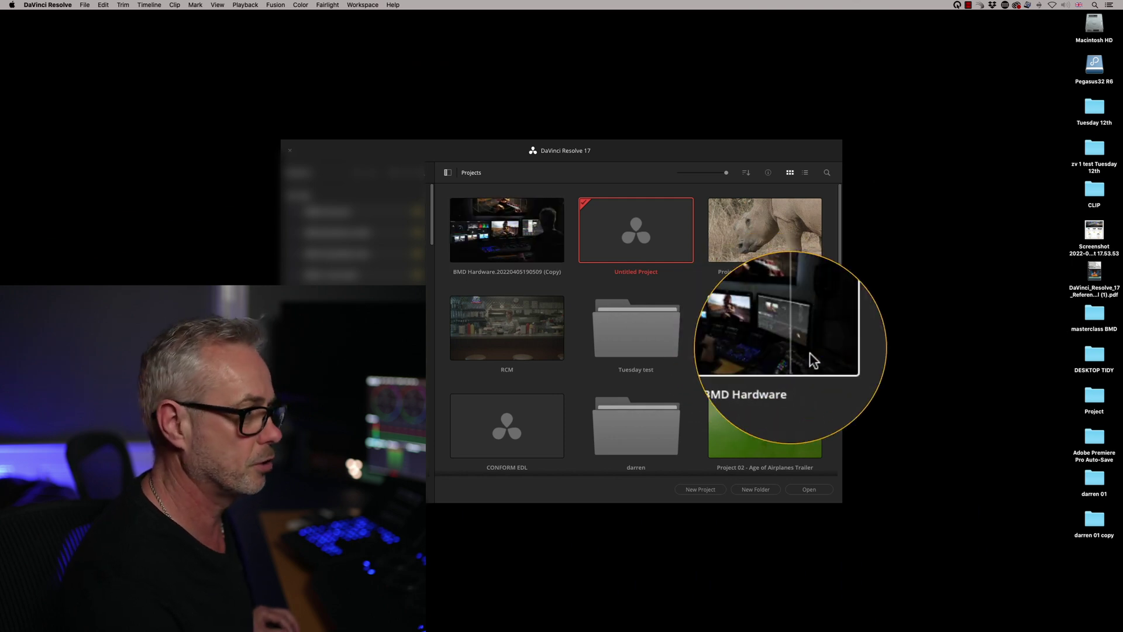
click(494, 252)
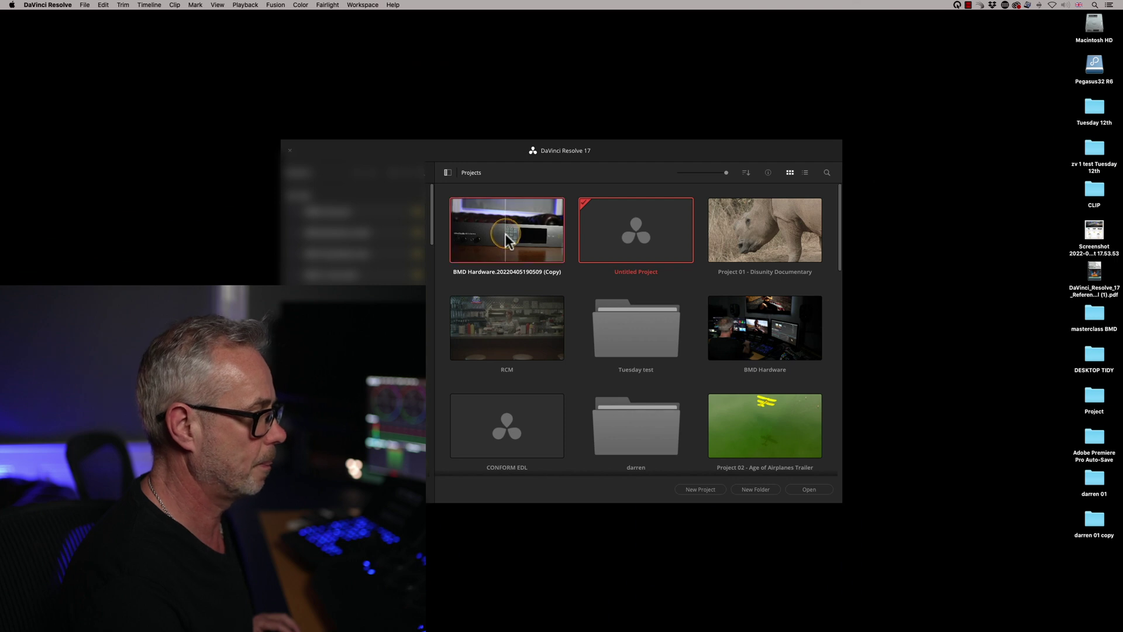
double_click(505, 234)
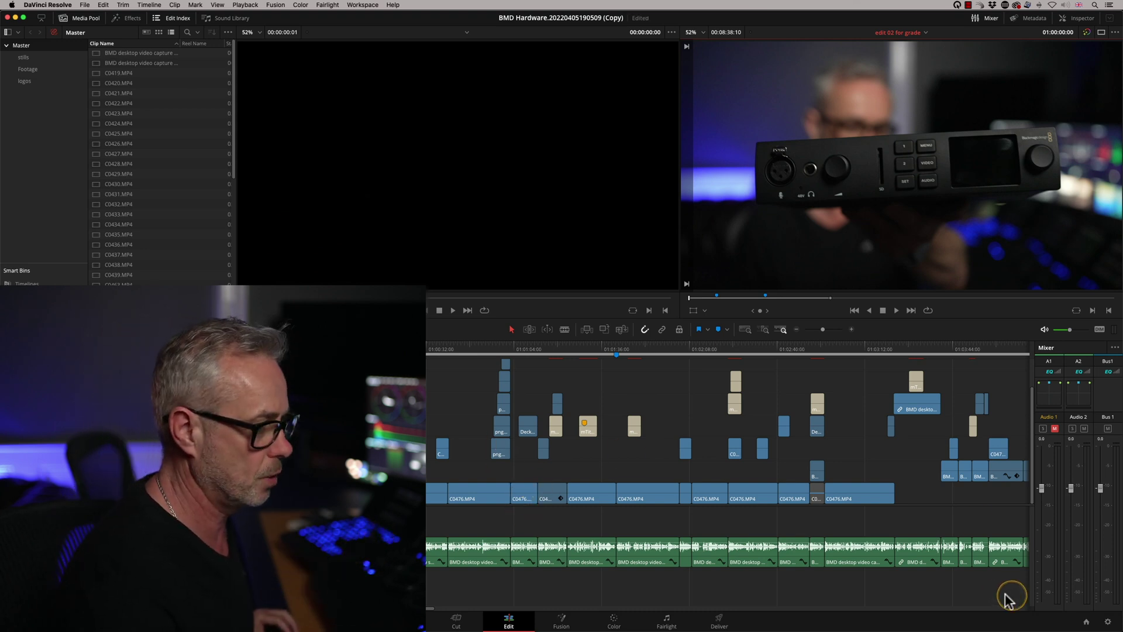
click(1088, 623)
right_click(503, 234)
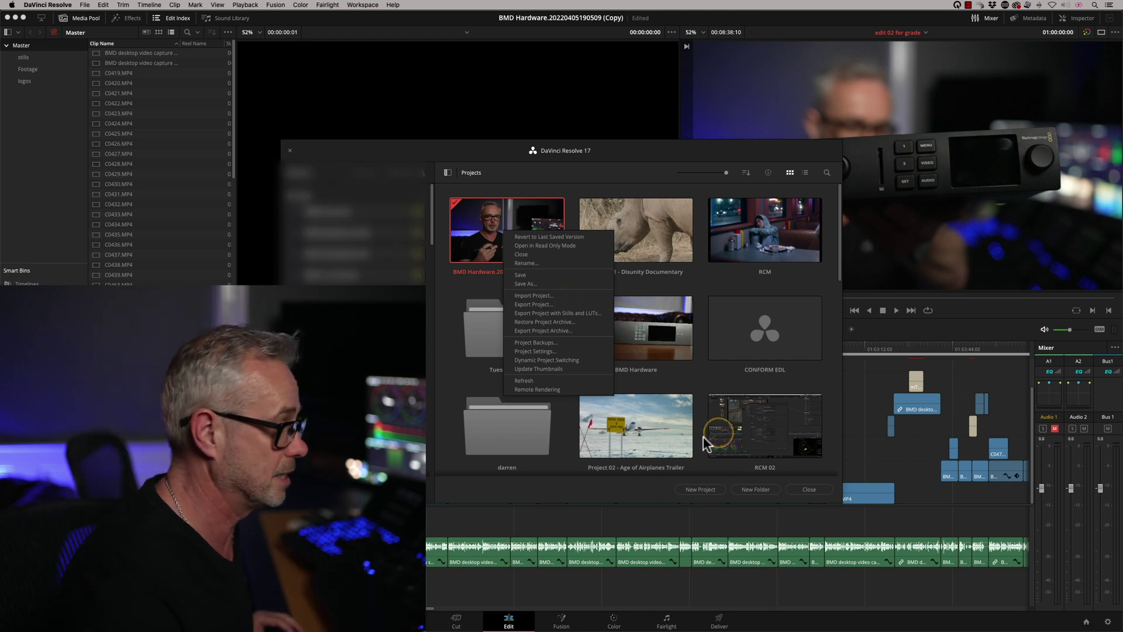
click(810, 492)
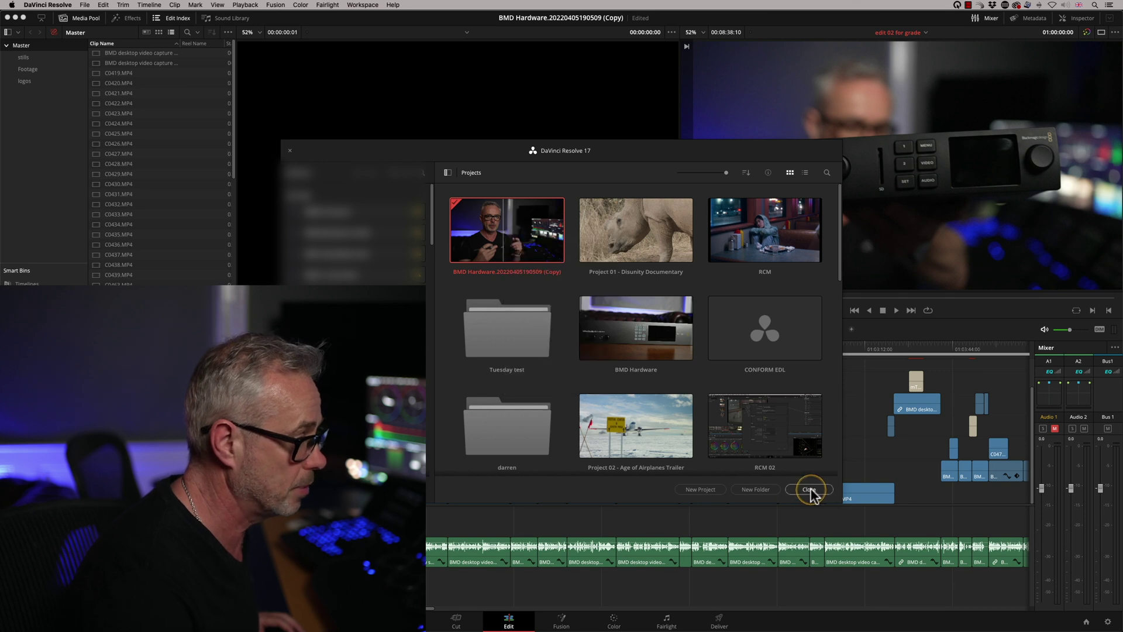
click(810, 492)
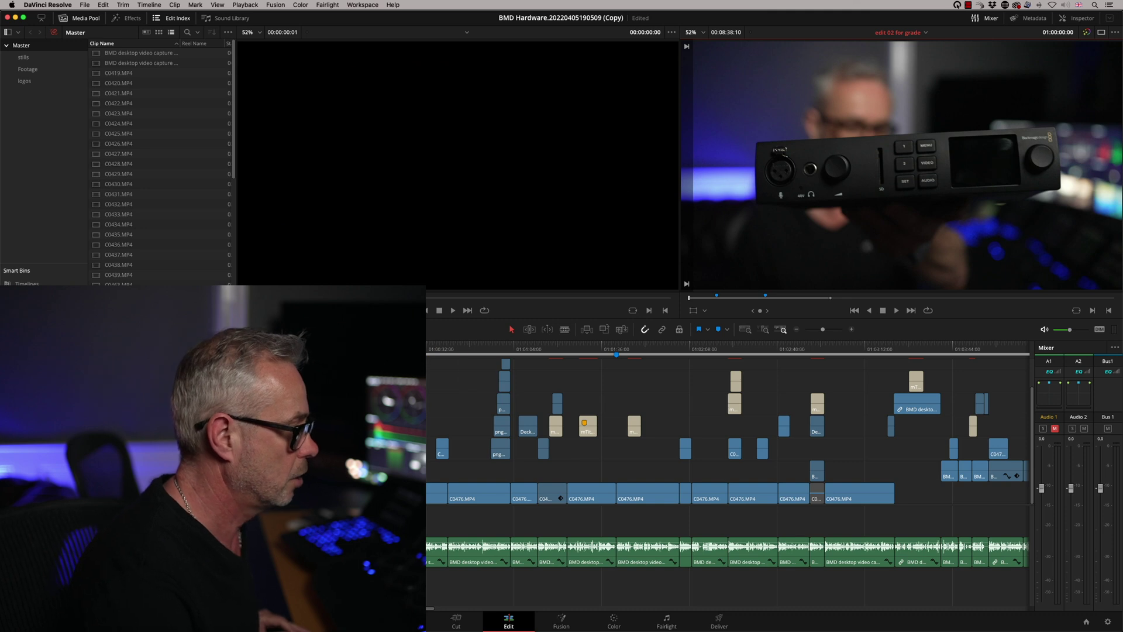
Scrub the playhead across the restored timeline to confirm the edit is intact.
drag(455, 353, 571, 357)
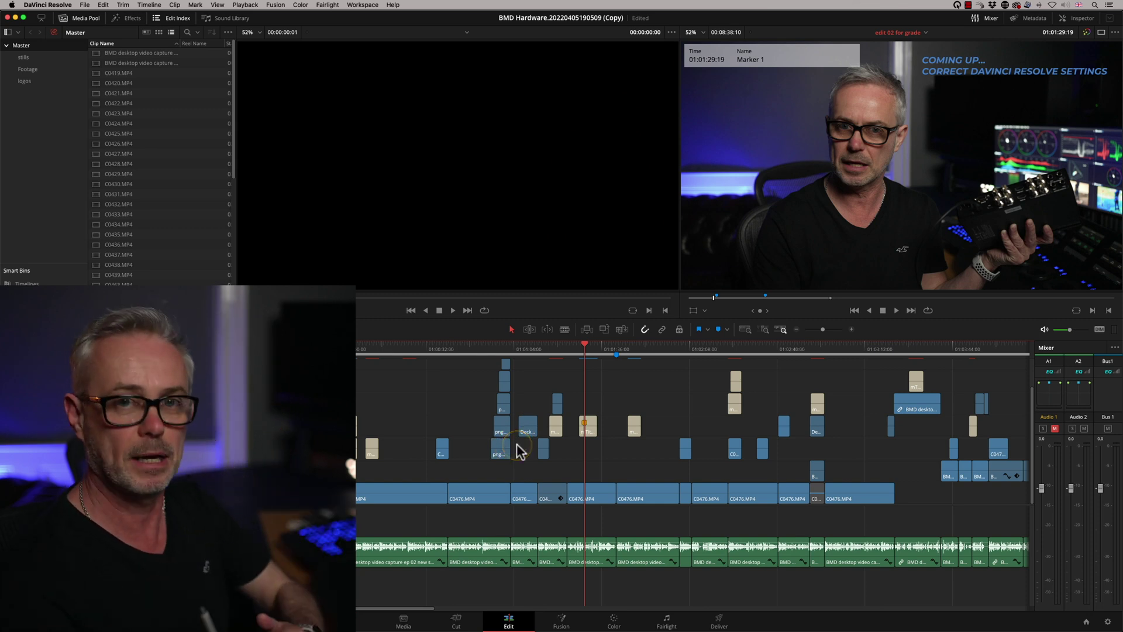
Open Preferences from the DaVinci Resolve menu and select the project backup location path.
click(44, 7)
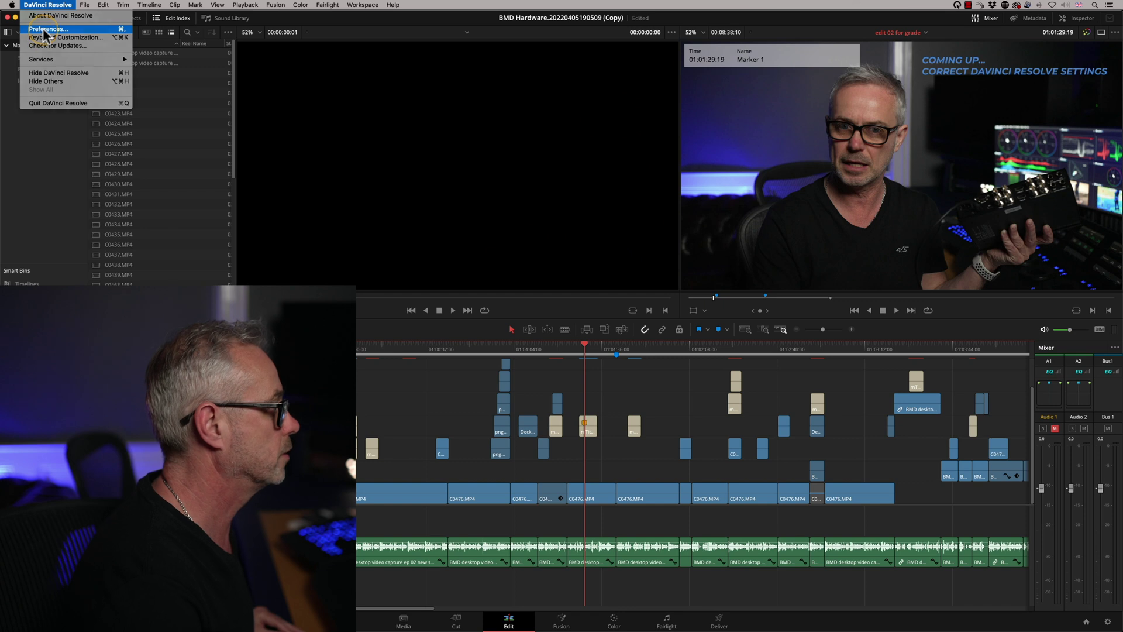
click(44, 29)
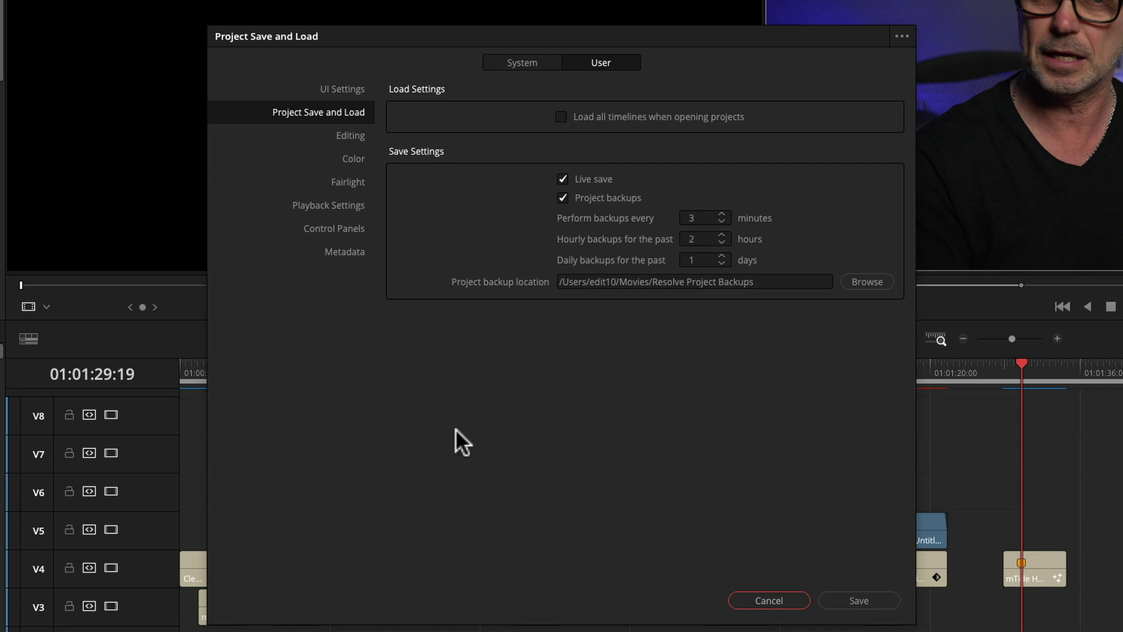
click(588, 280)
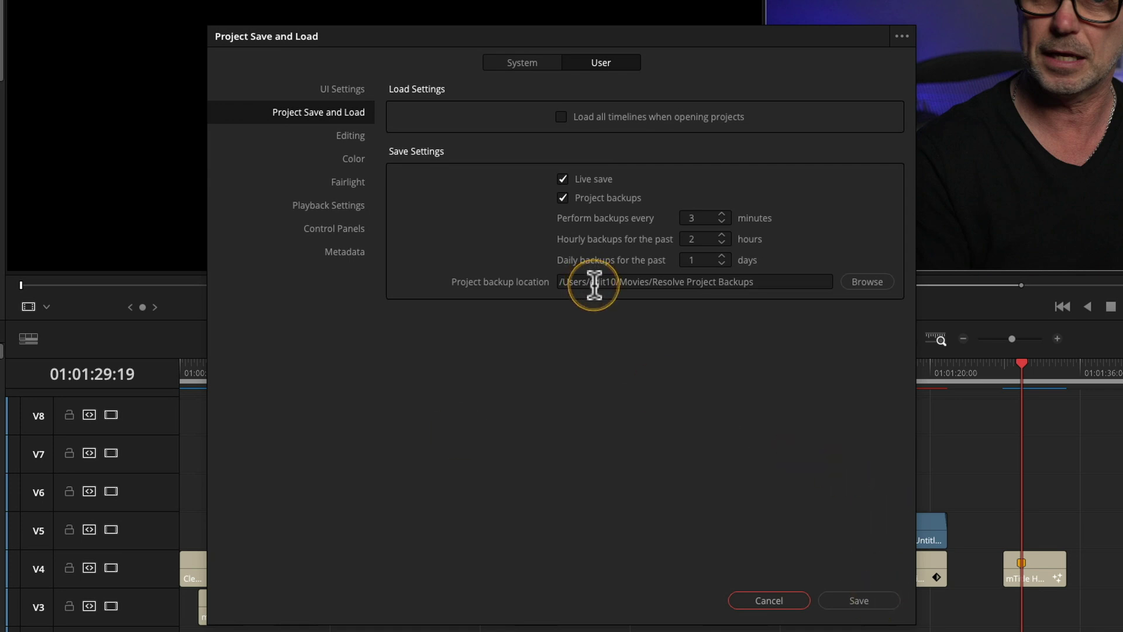
Switch to Finder and browse the Resolve Project Backups folder for the backup files.
key(super+Tab)
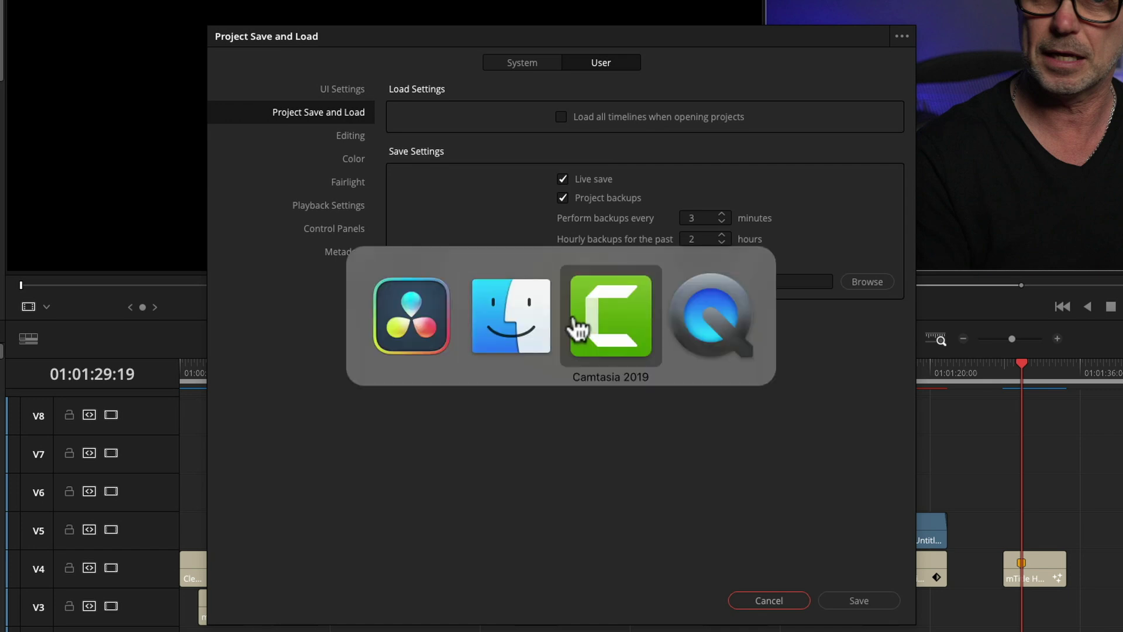
click(510, 323)
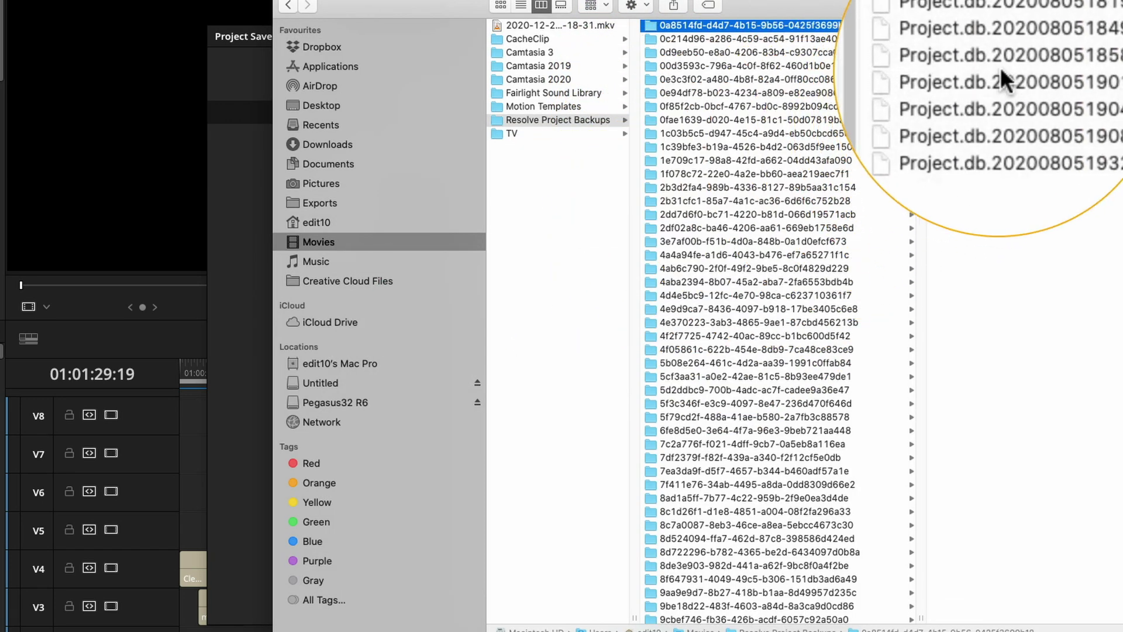
click(975, 239)
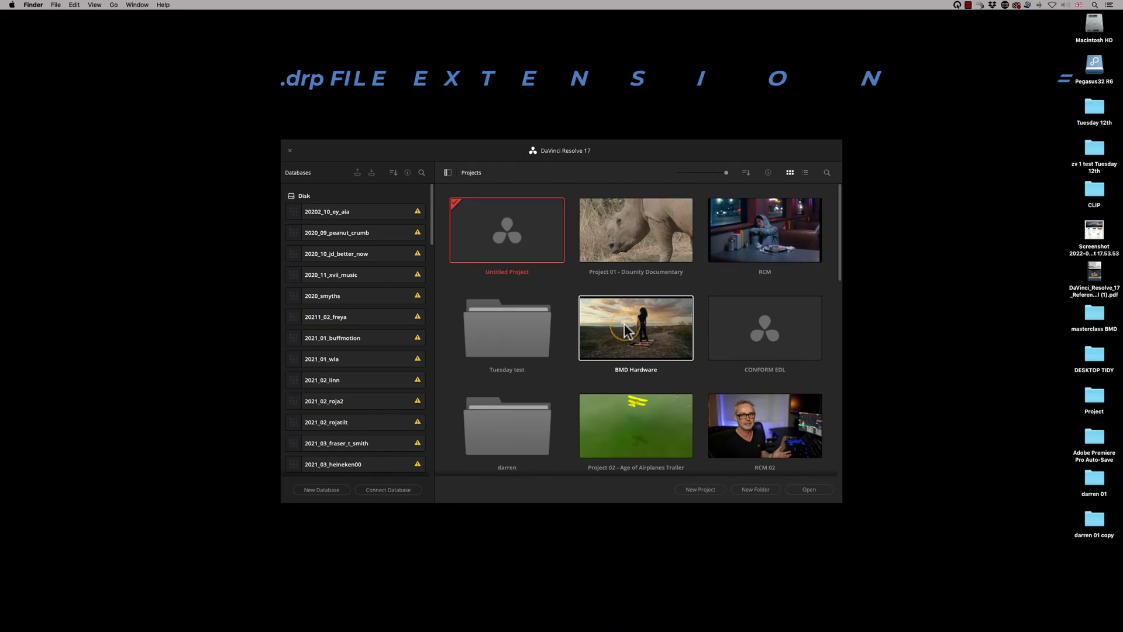
Right-click the restored copy project to show its options, including Import Project.
right_click(624, 329)
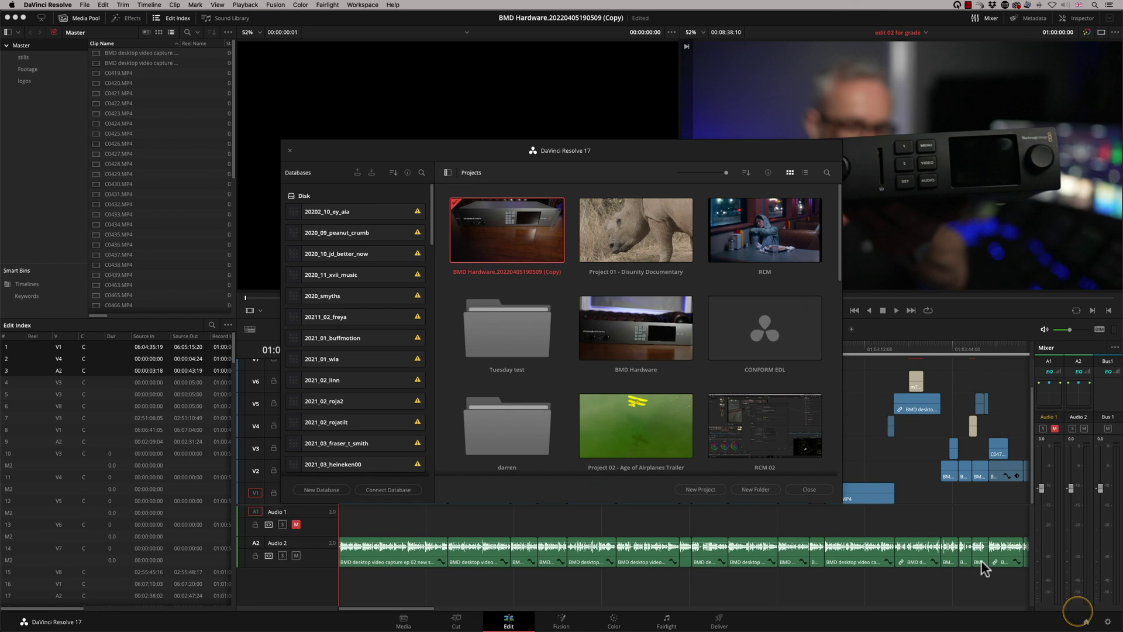
click(502, 256)
right_click(506, 236)
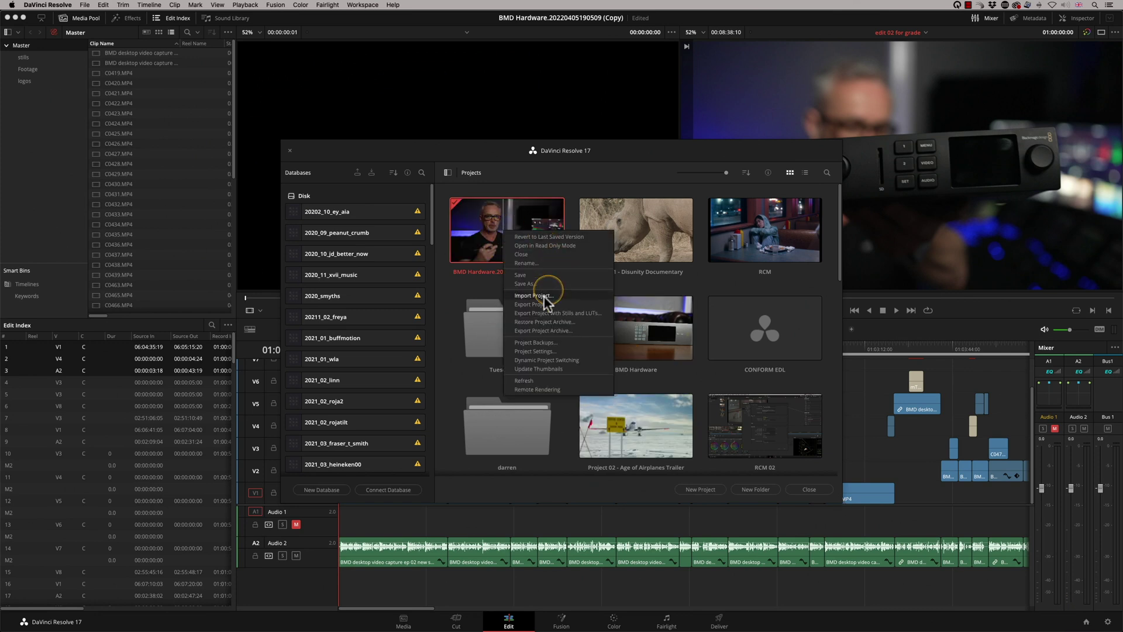